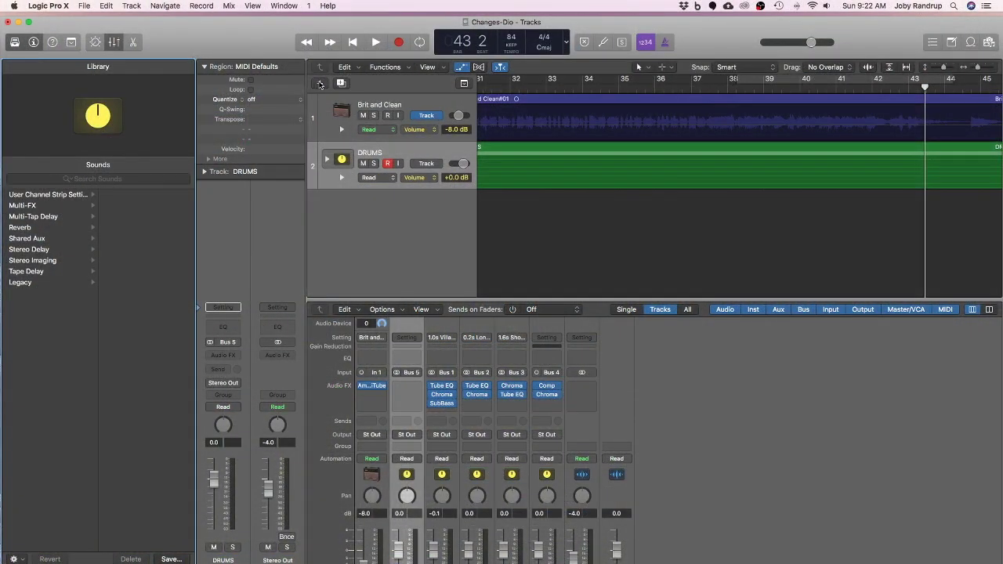
Step: Add a Guitar 2 guitar/bass audio track and remove its Noise Gate plug-in
left_click(320, 83)
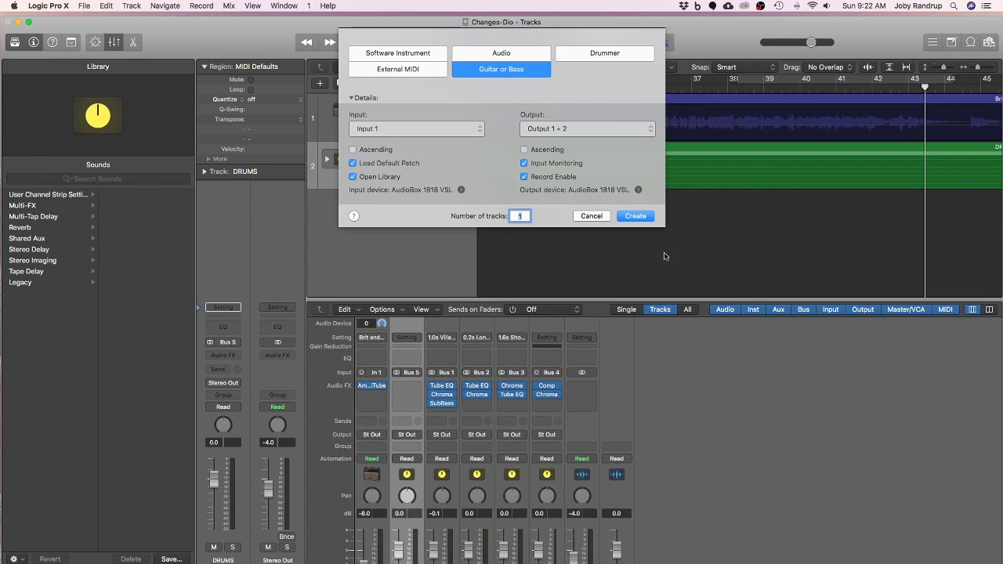
left_click(634, 217)
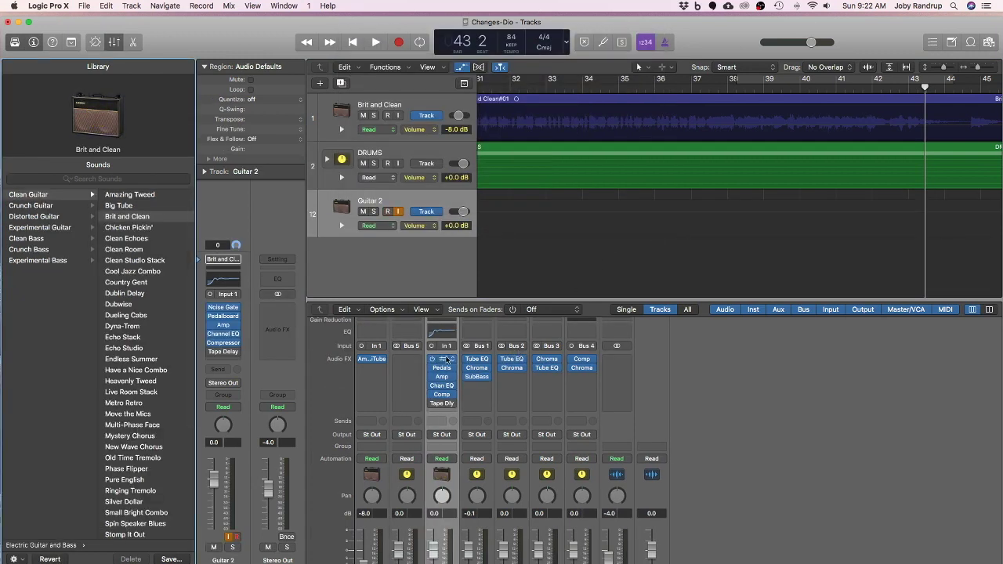
left_click(457, 361)
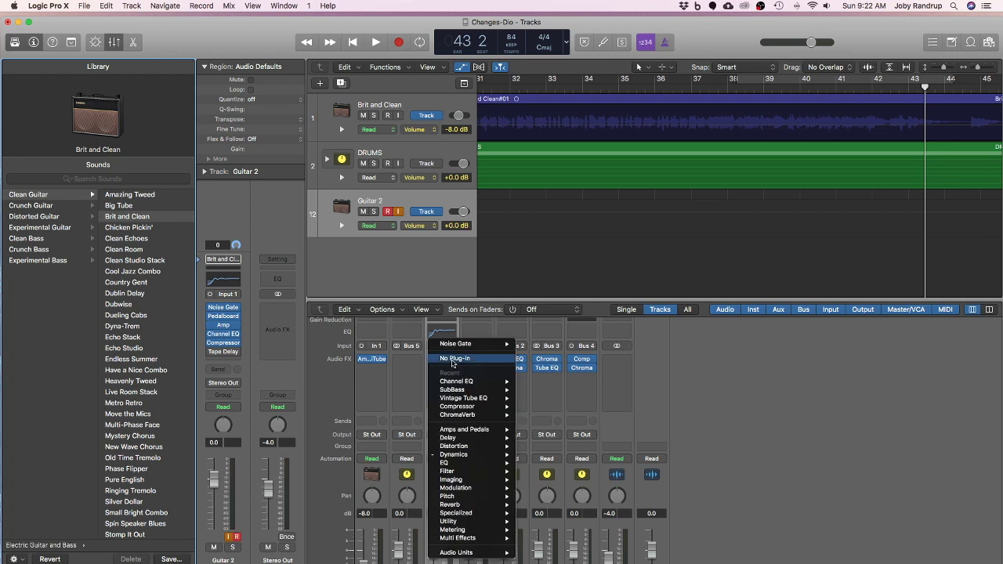
left_click(456, 350)
Step: Set the Pedalboard, Amp, Channel EQ and Compressor slots on Guitar 2 to No Plug-in
left_click(452, 369)
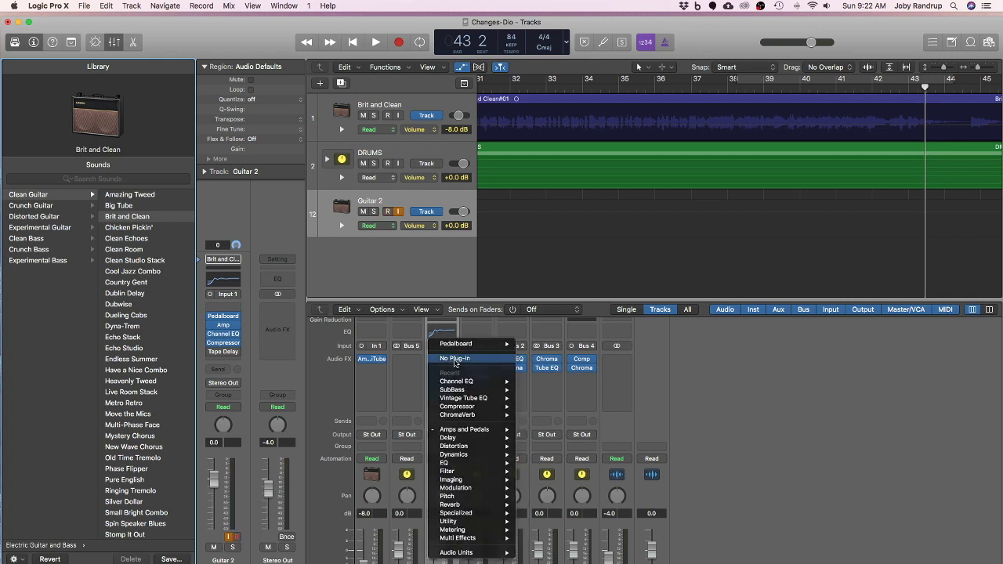
left_click(454, 380)
left_click(453, 377)
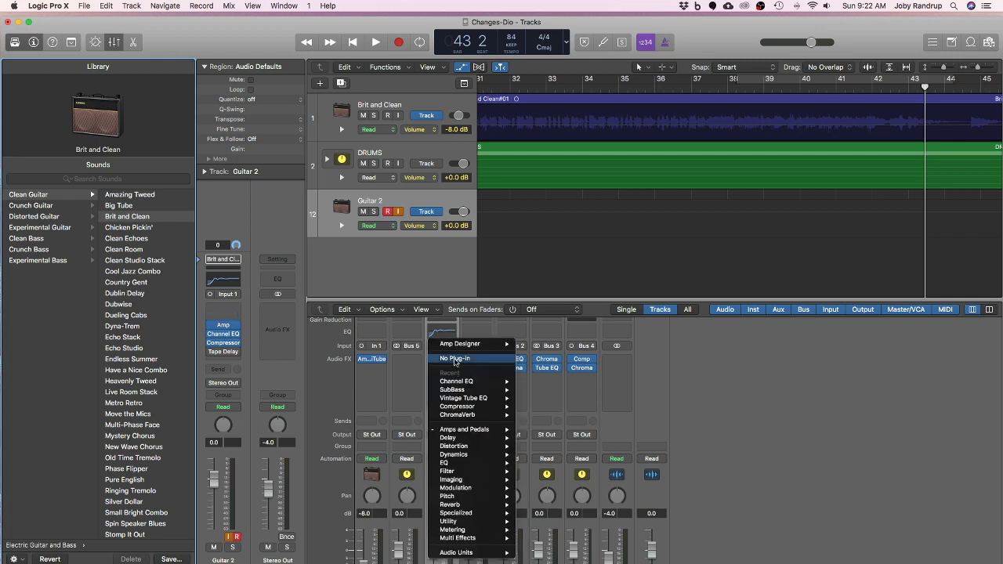
left_click(454, 359)
left_click(452, 386)
left_click(447, 360)
mouse_move(454, 395)
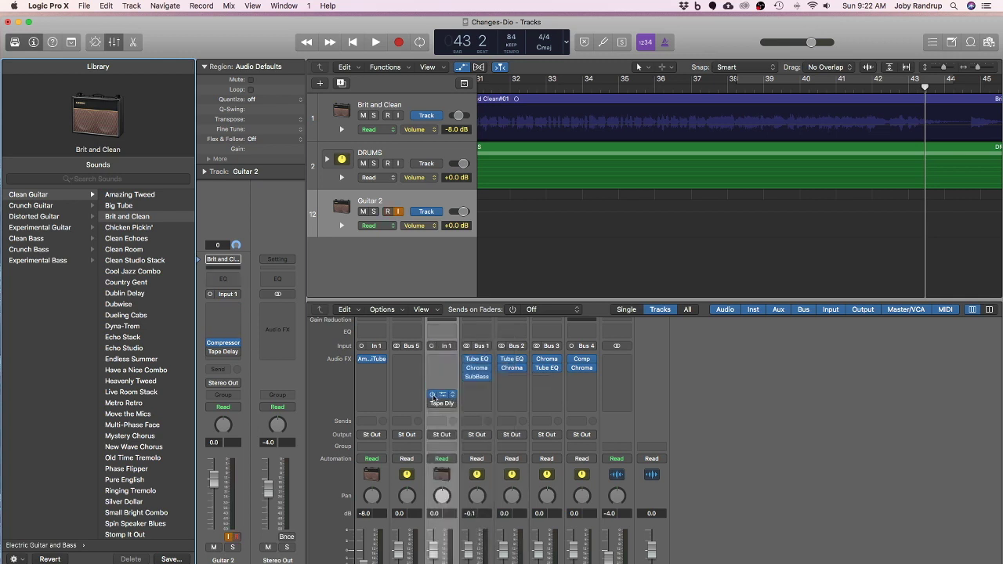
left_click(454, 395)
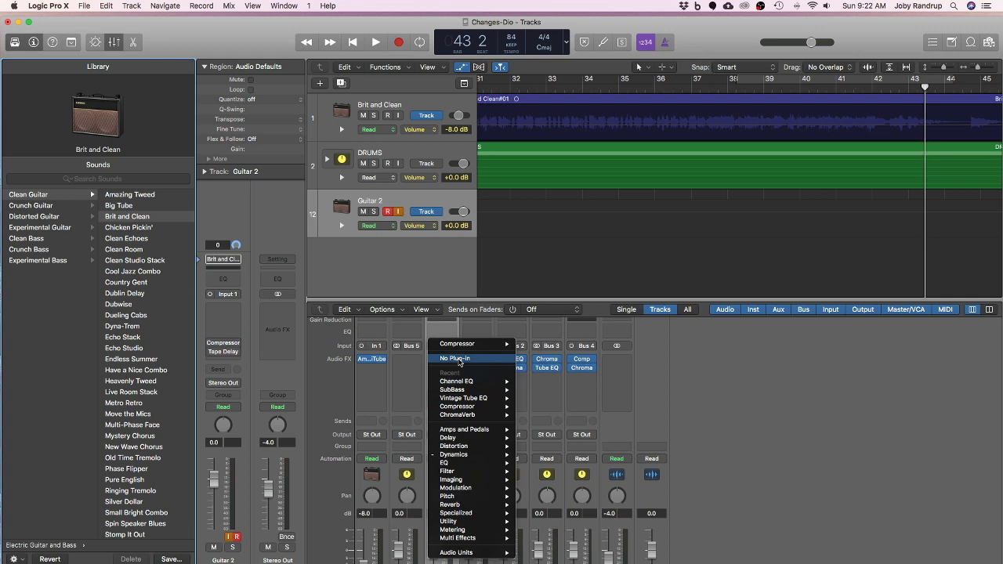
left_click(449, 357)
left_click(453, 405)
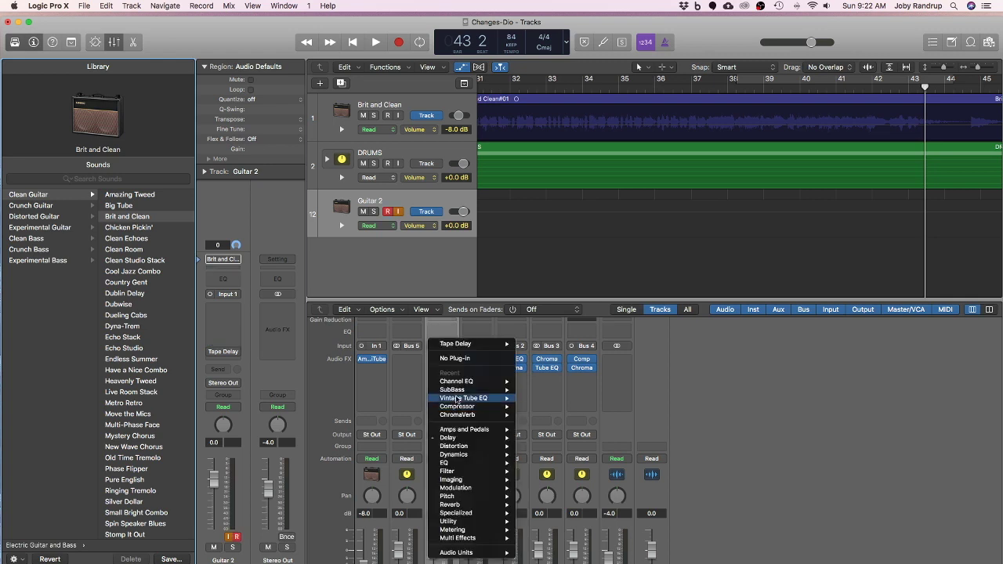
Step: Remove the Tape Delay and insert AmpliTube 4 (Mono->Stereo) as Guitar 2's Audio FX
left_click(459, 359)
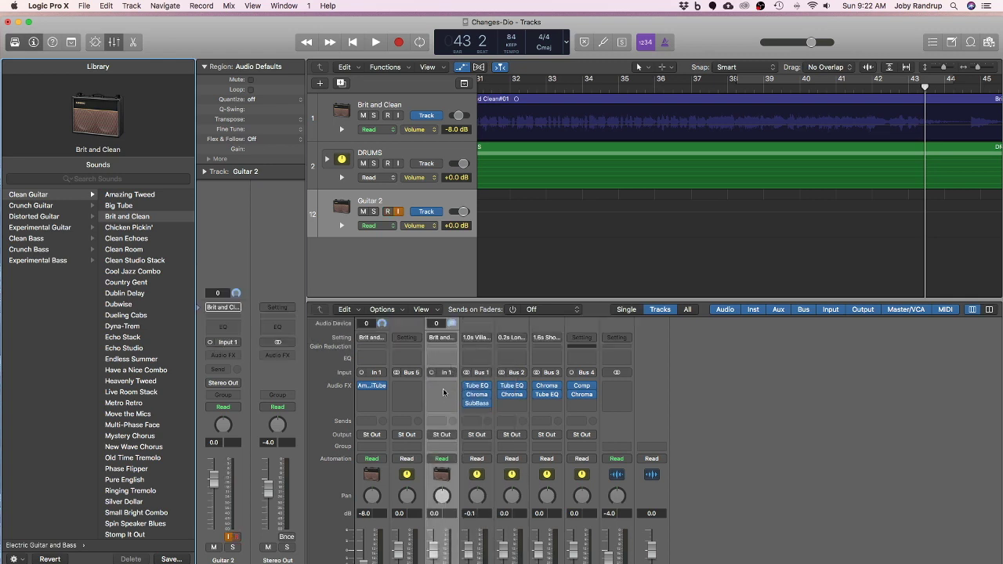
left_click(452, 389)
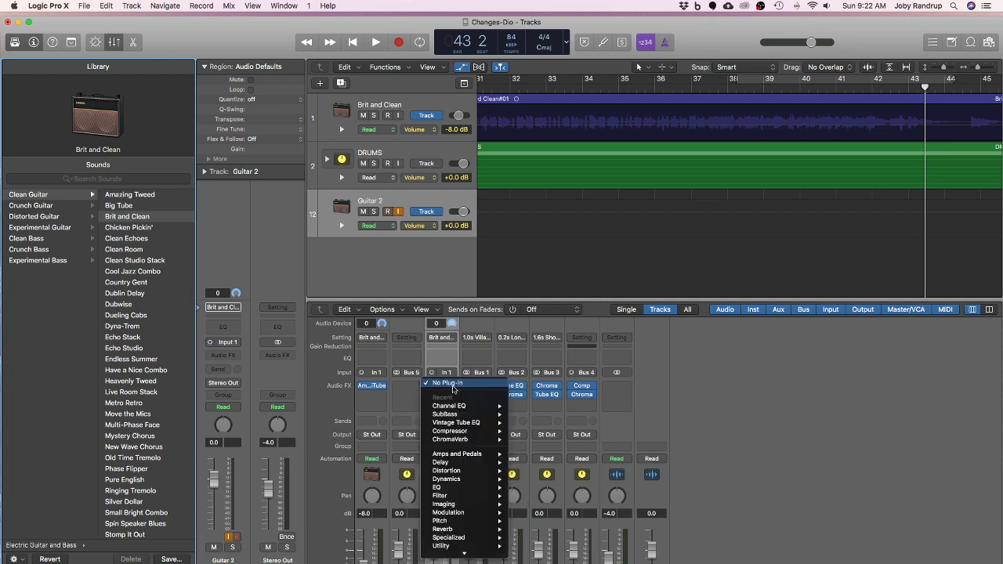
mouse_move(460, 547)
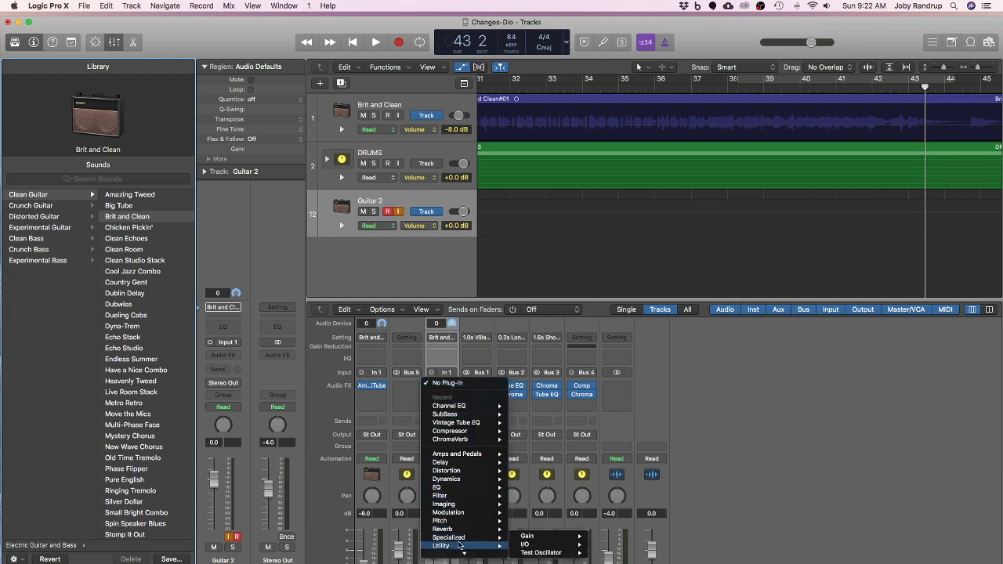
scroll(461, 546, "down", 3)
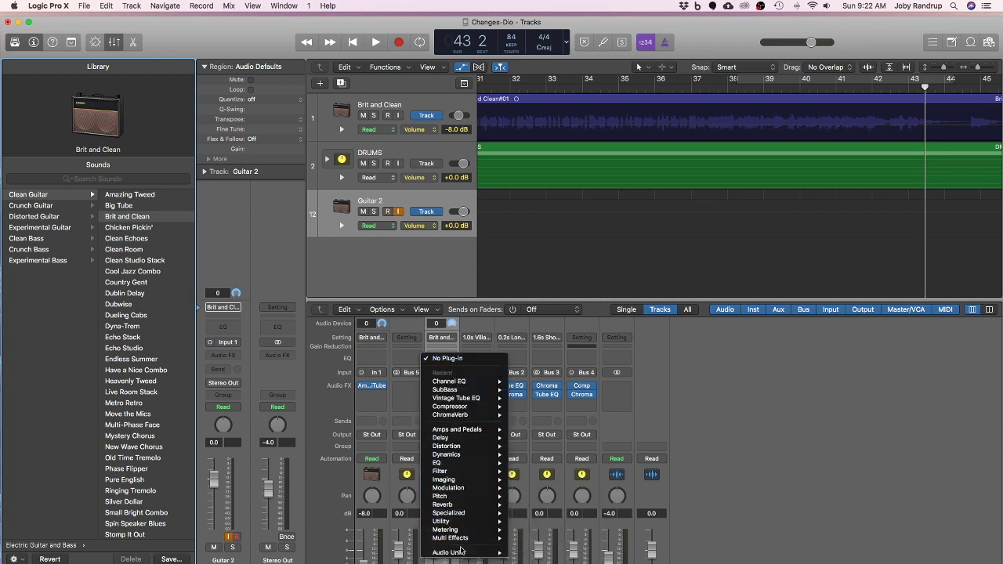
mouse_move(542, 545)
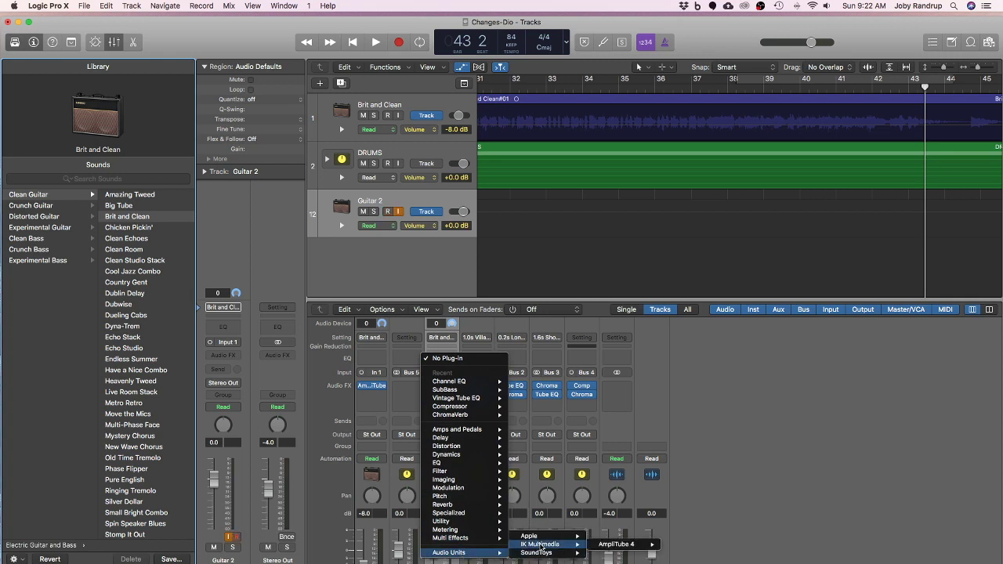
mouse_move(619, 545)
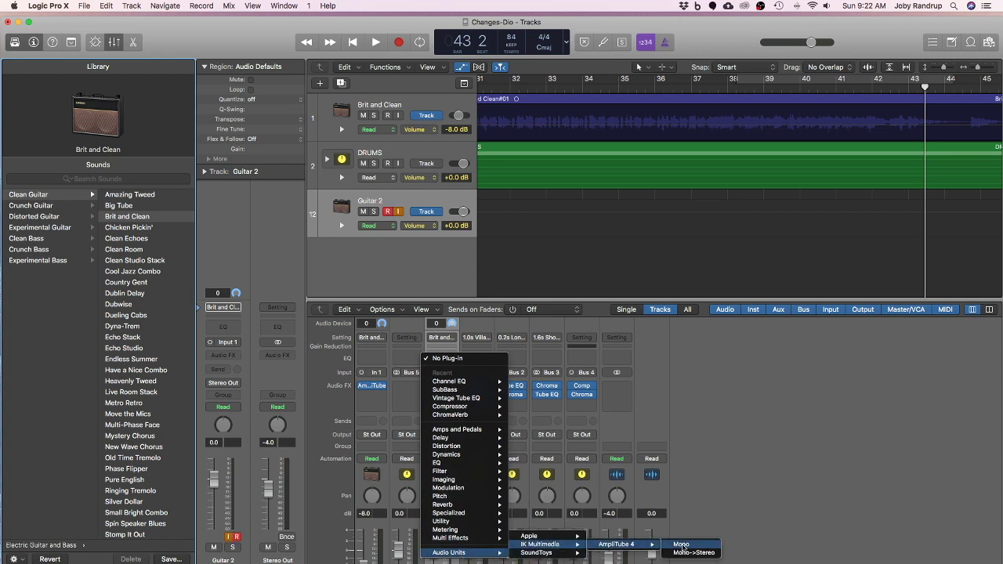
left_click(684, 555)
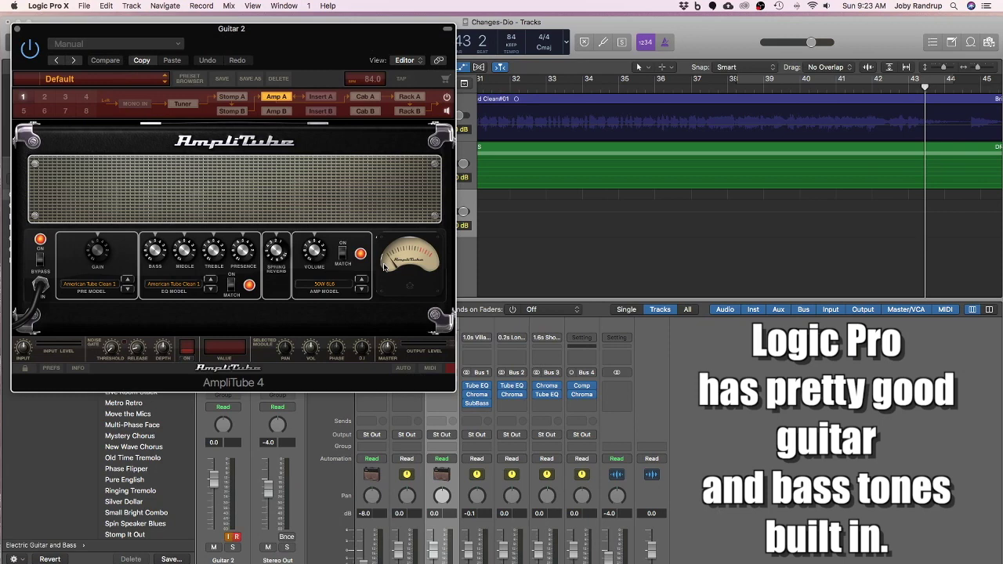
Step: Filter AmpliTube's preset browser to Electric Bass instruments with a Warm sound character
left_click(190, 78)
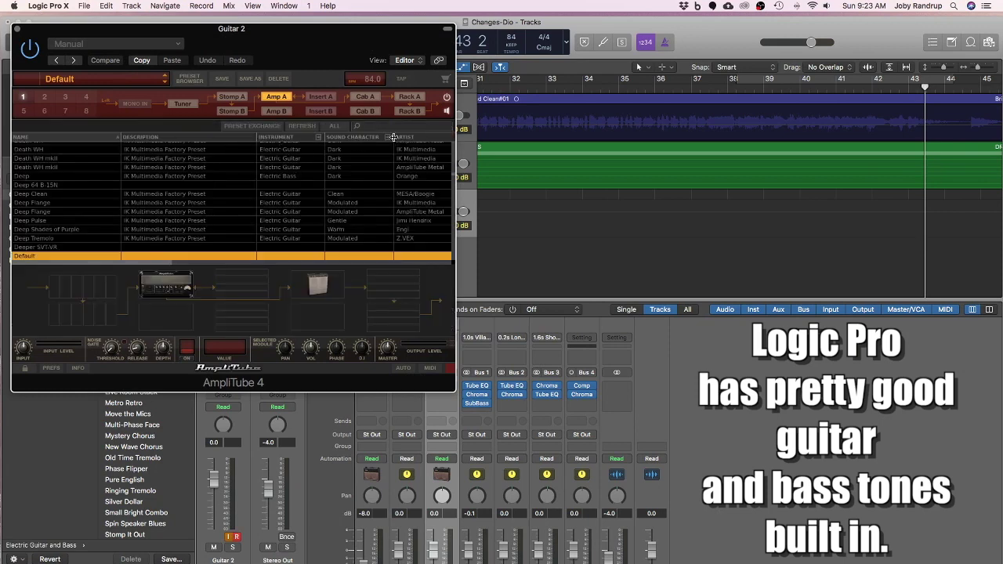
left_click(319, 138)
left_click(342, 161)
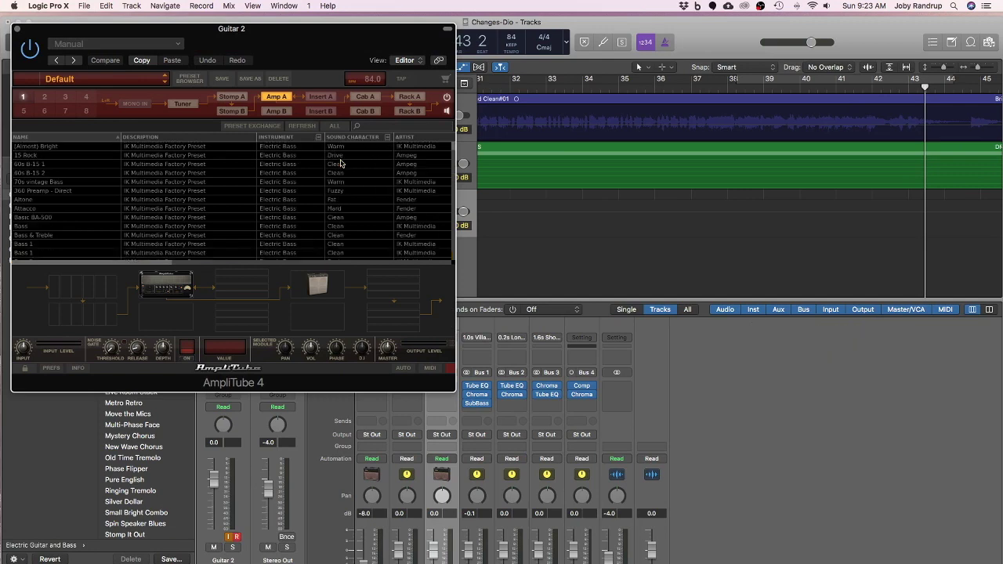
left_click(388, 138)
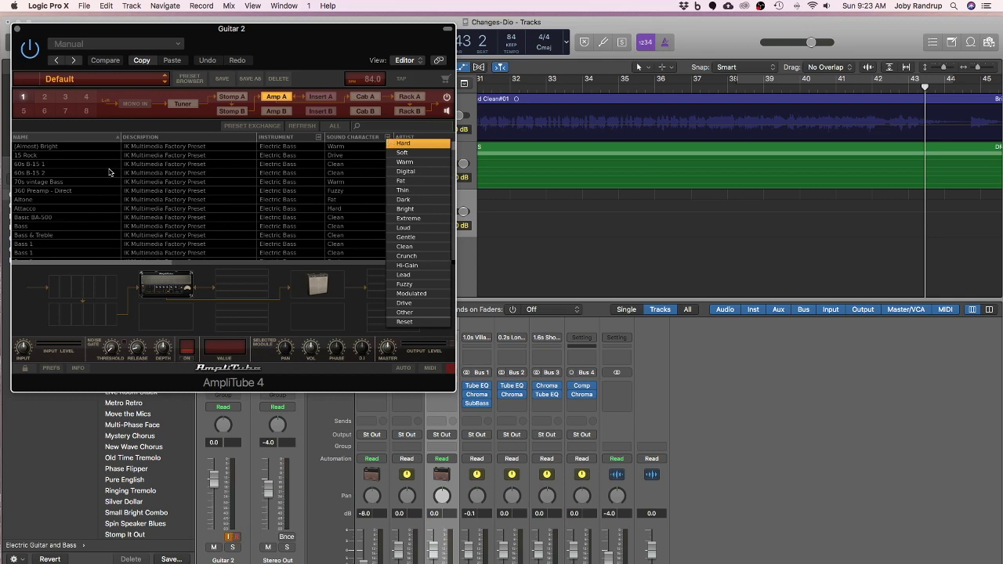
left_click(405, 162)
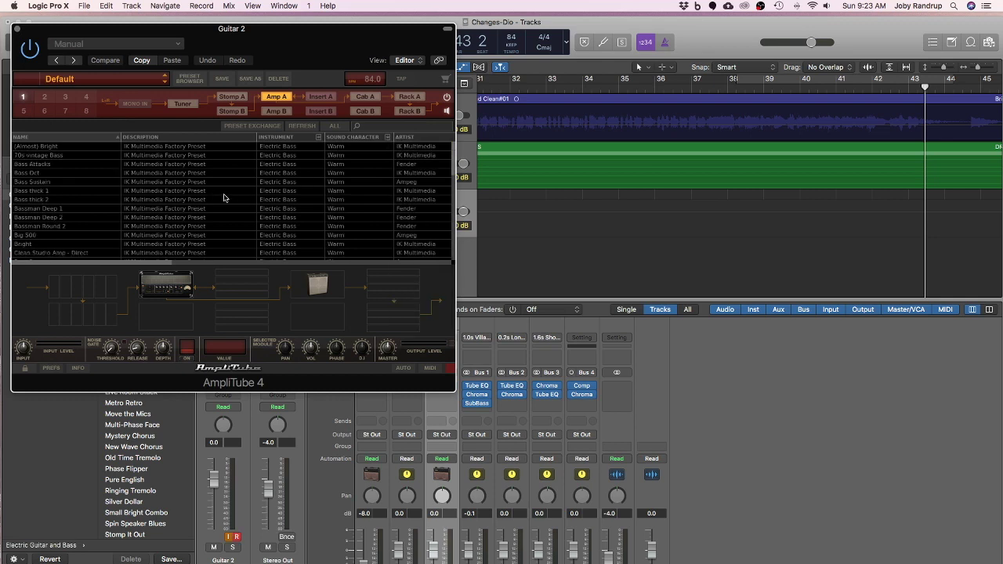
Step: Load Collections > Ampeg SVX 2 > HERITAGE B-15N > Deep 64 B-15N and show Amp A
left_click(115, 80)
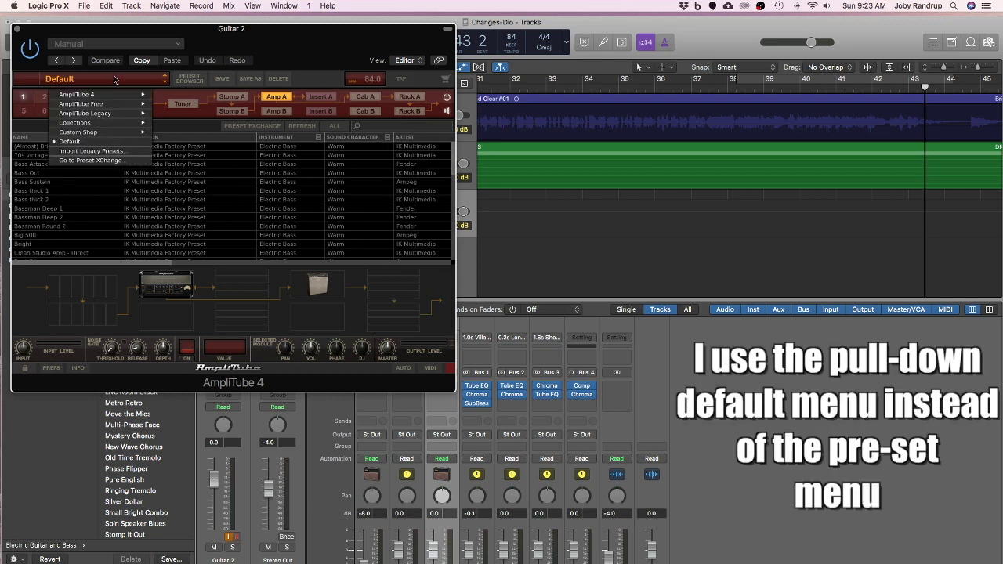
mouse_move(102, 122)
mouse_move(208, 132)
mouse_move(276, 151)
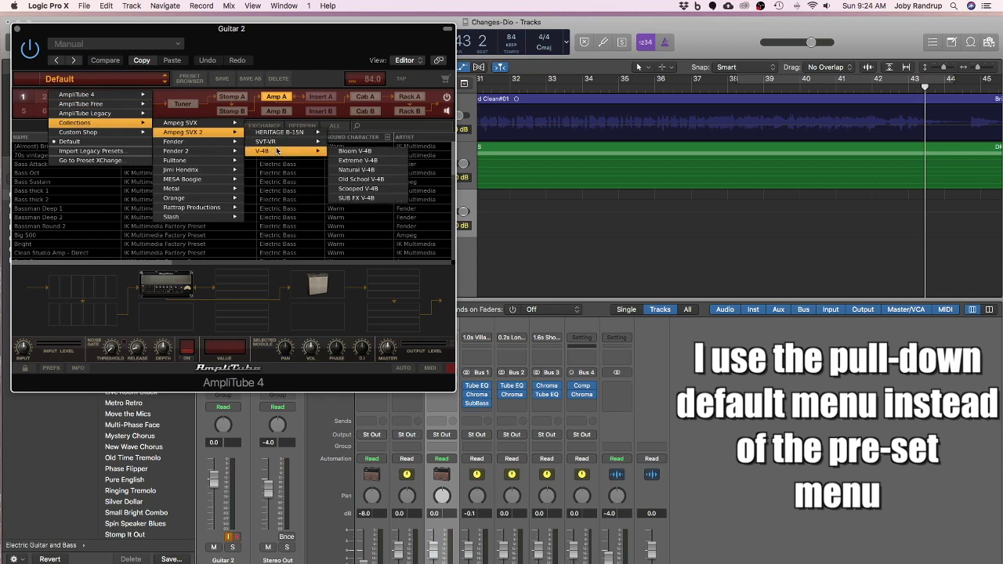
mouse_move(282, 132)
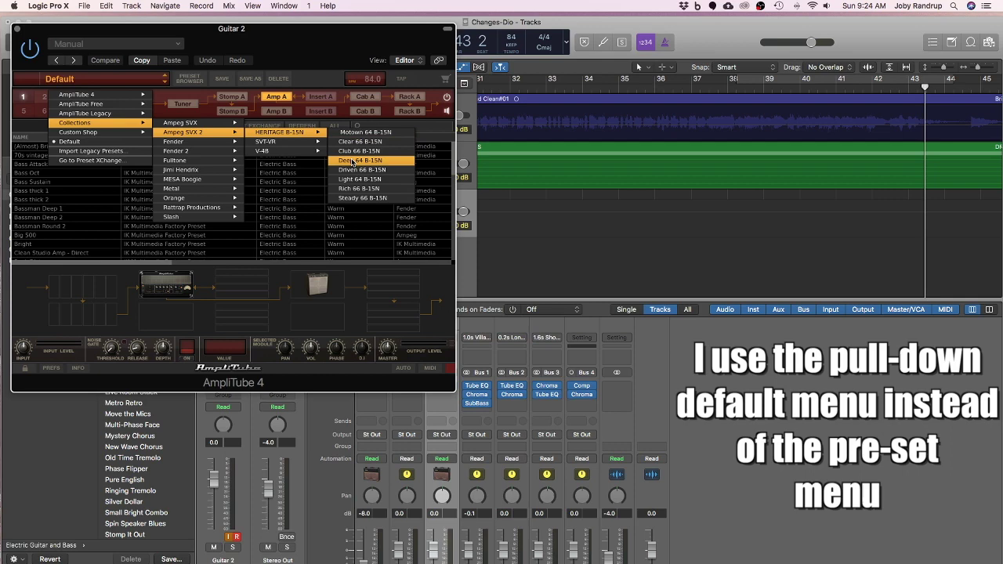
left_click(353, 160)
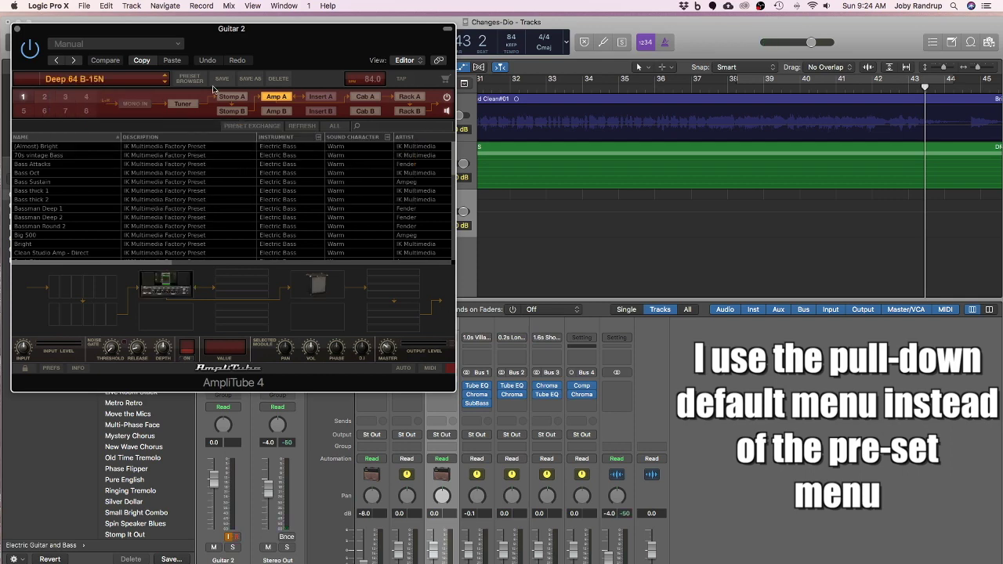
left_click(271, 98)
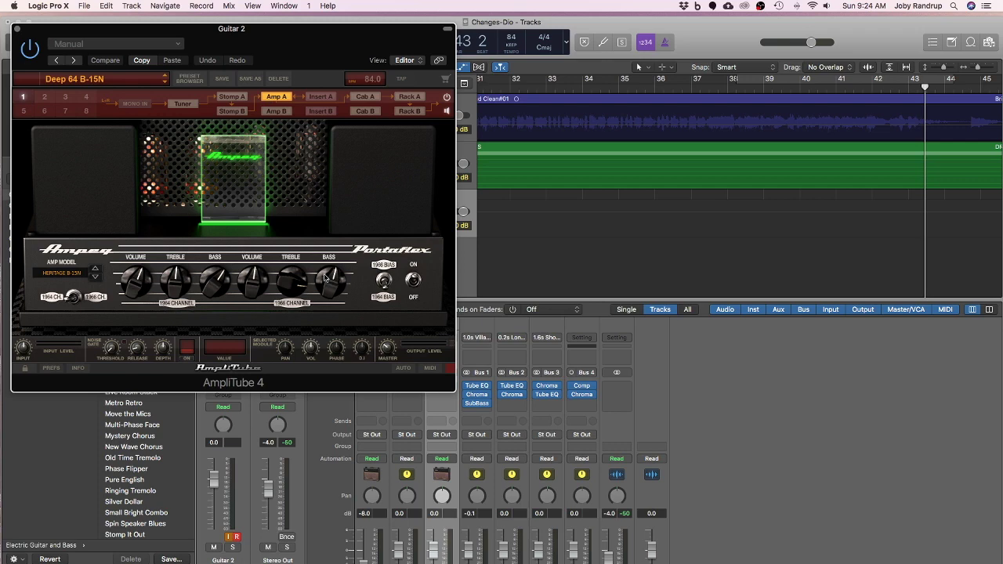
Step: In the cabinet section, set a microphone mix level to 100%
left_click(366, 98)
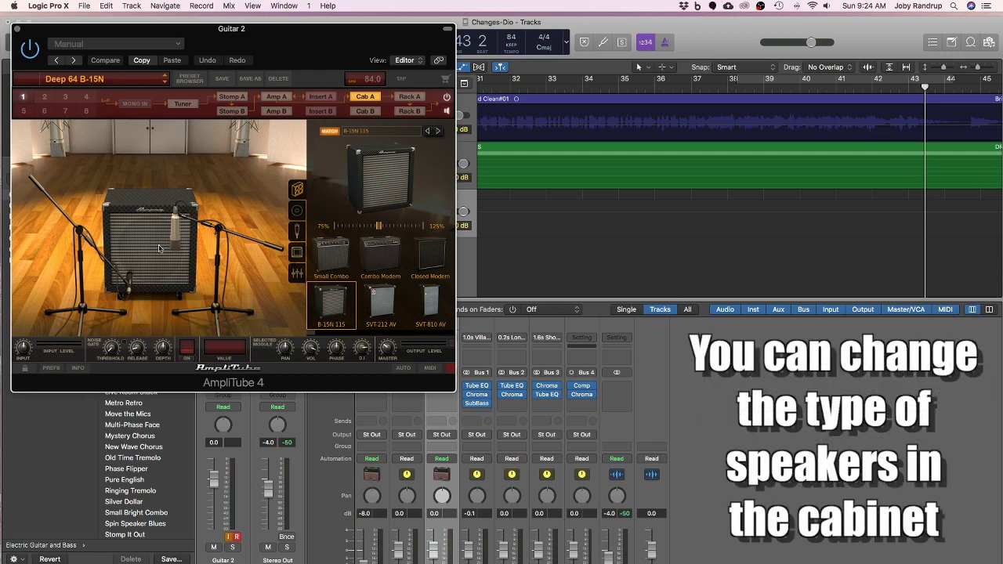
left_click(298, 275)
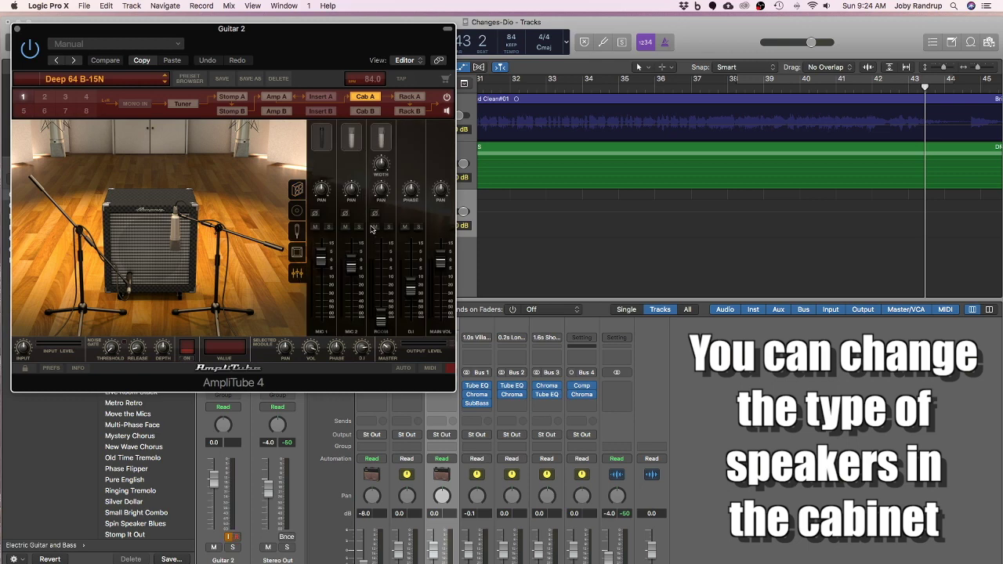
left_click(384, 147)
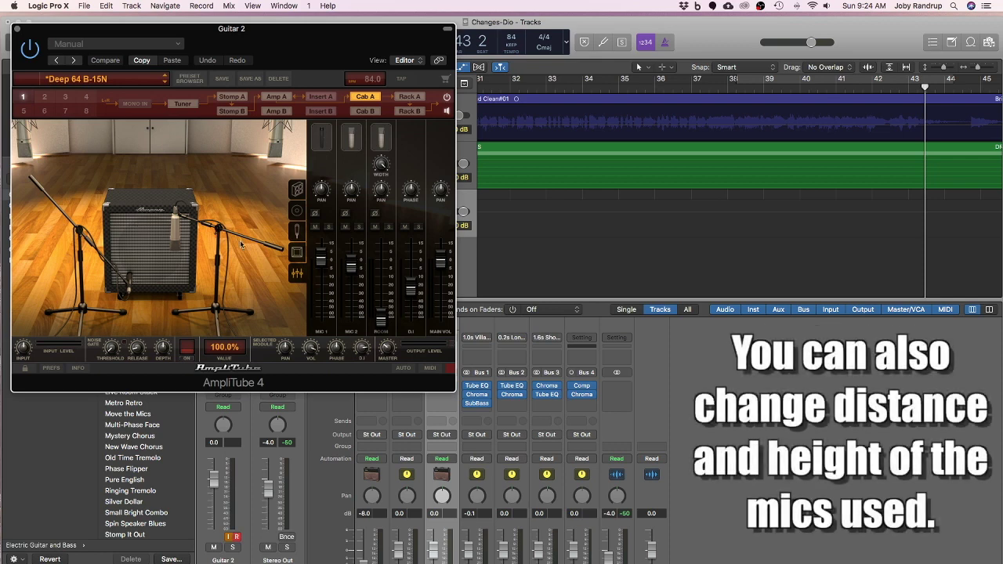
Step: Try the Dynamic 20 cabinet mic, revert to Dynamic 57, and show the Rack A slots
left_click(296, 231)
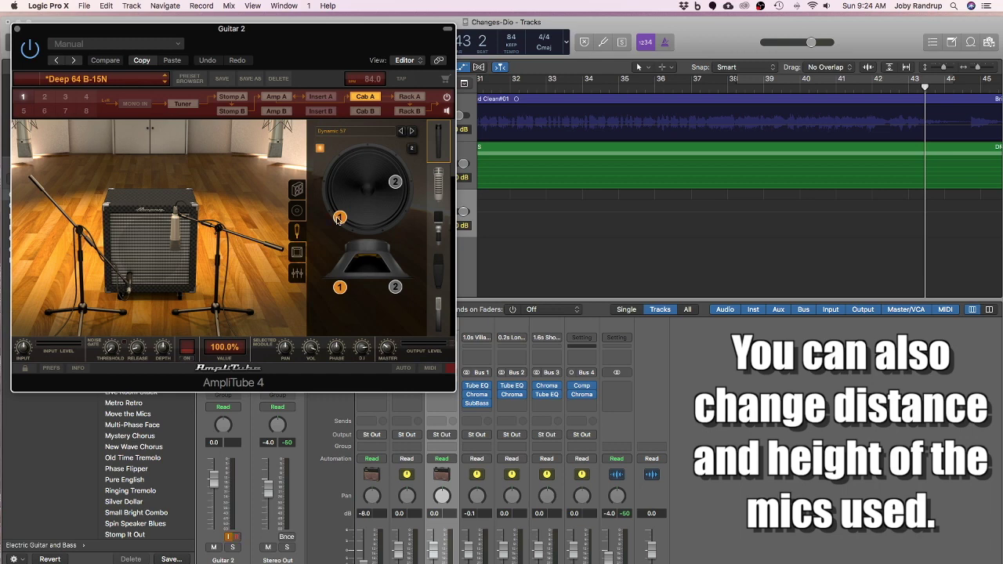
left_click(438, 182)
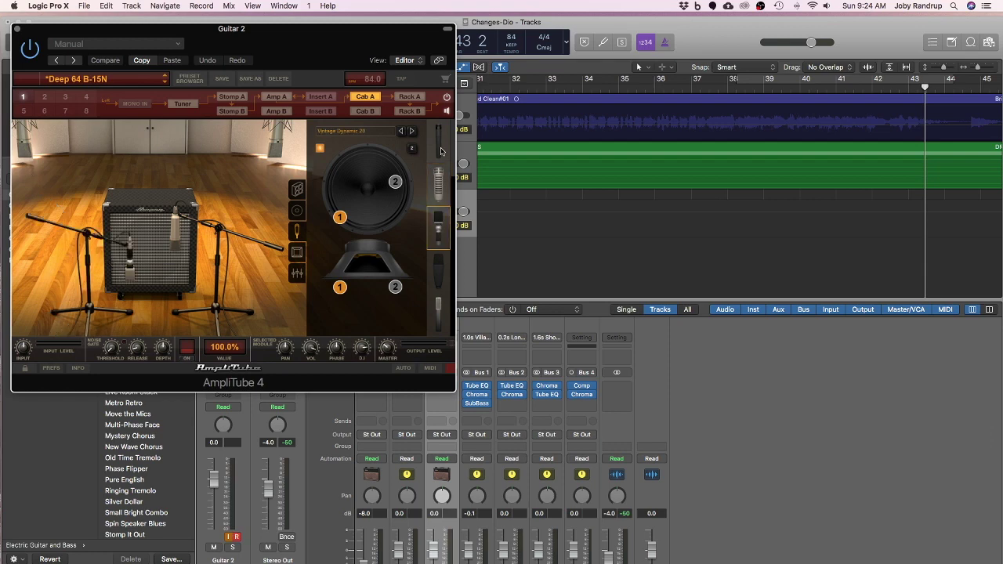
left_click(442, 151)
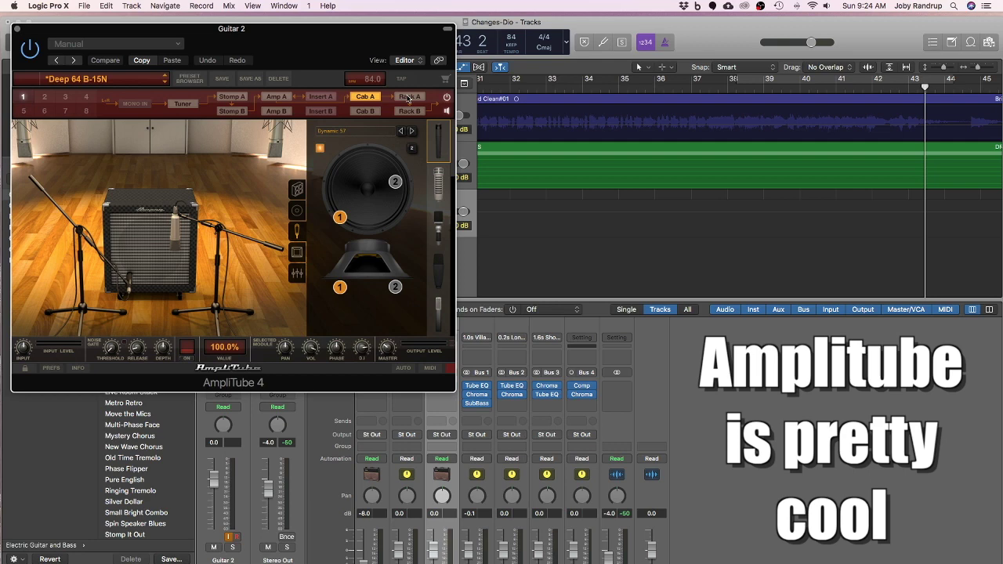
left_click(411, 97)
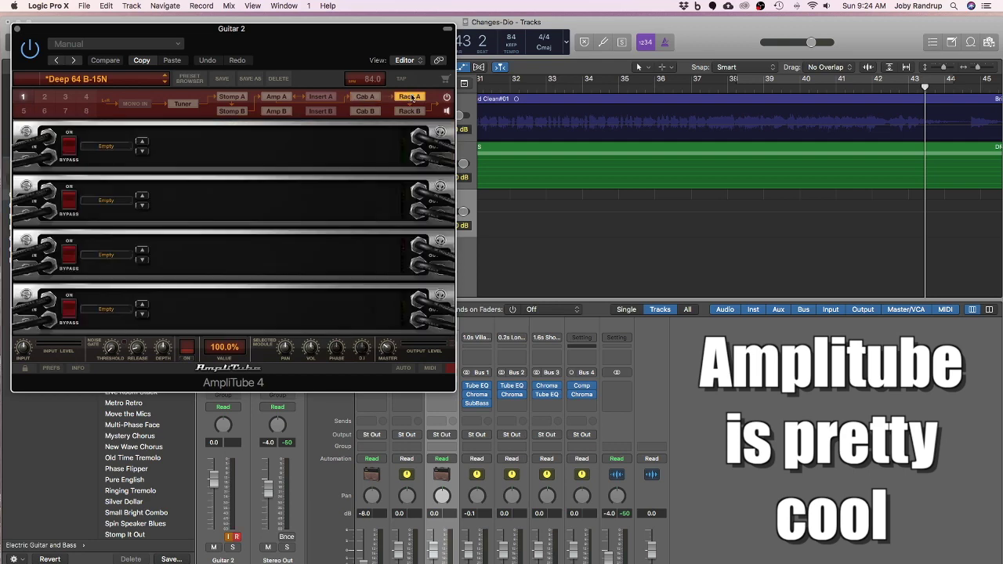
Step: Load the Stomps > Ampeg > Compressor pedal into AmpliTube's first rack slot
left_click(126, 148)
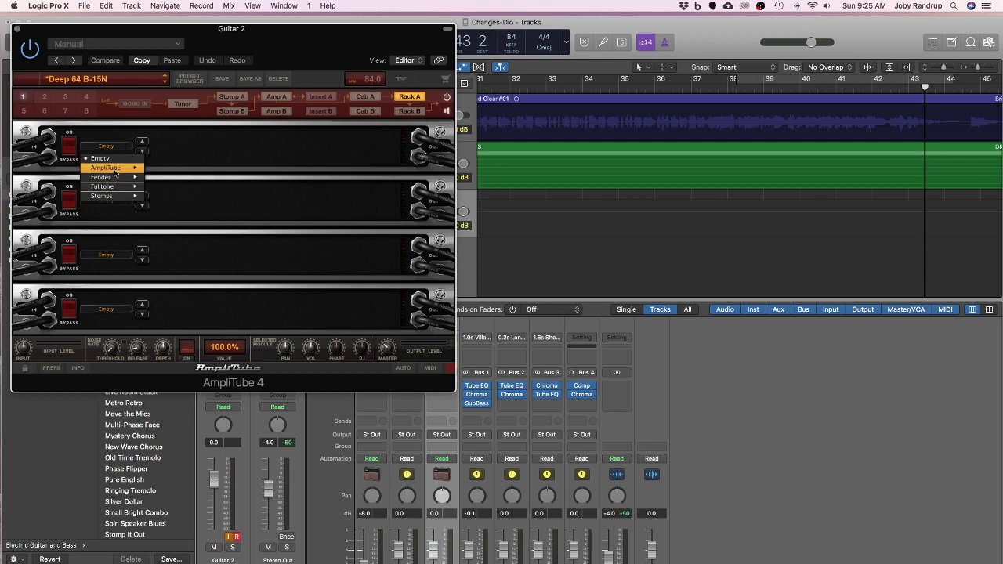
mouse_move(117, 170)
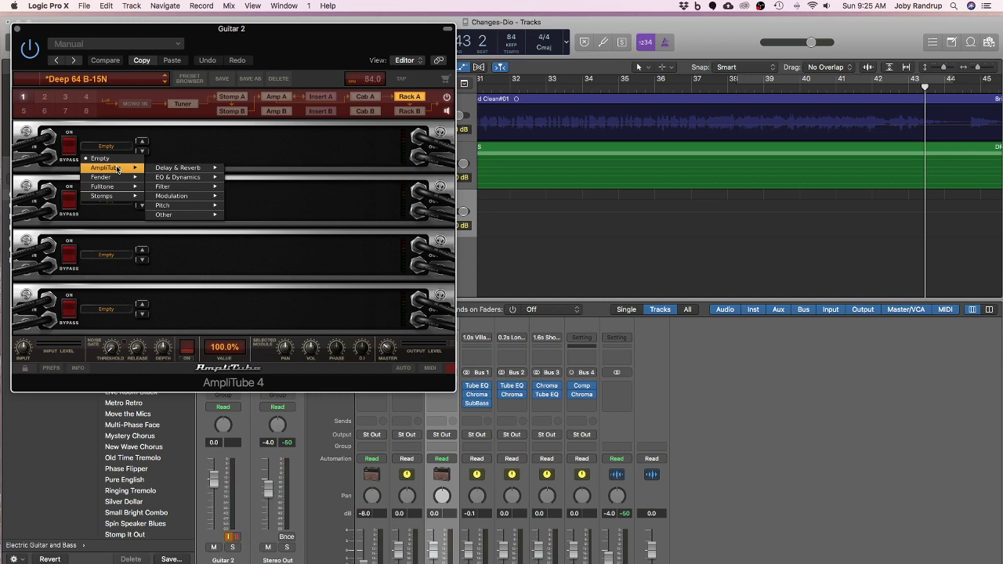
mouse_move(106, 196)
mouse_move(186, 205)
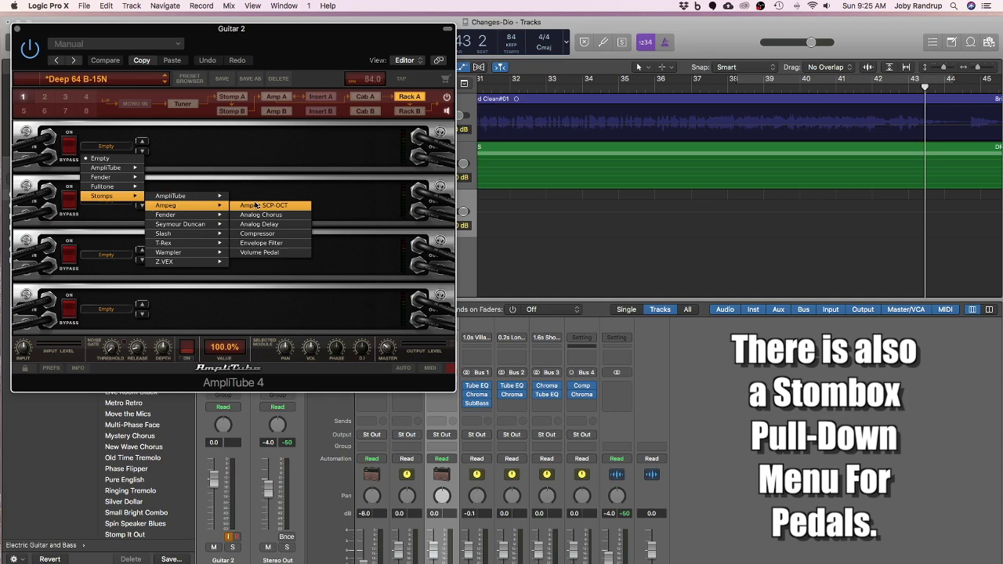
left_click(259, 235)
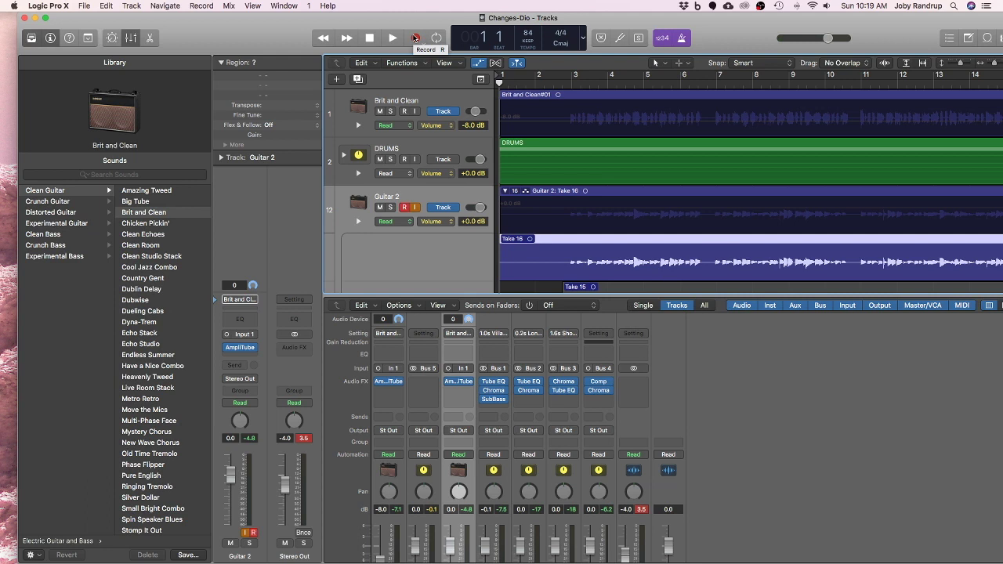
Step: Record new bass takes on Guitar 2, producing Takes 17 and 18
left_click(415, 37)
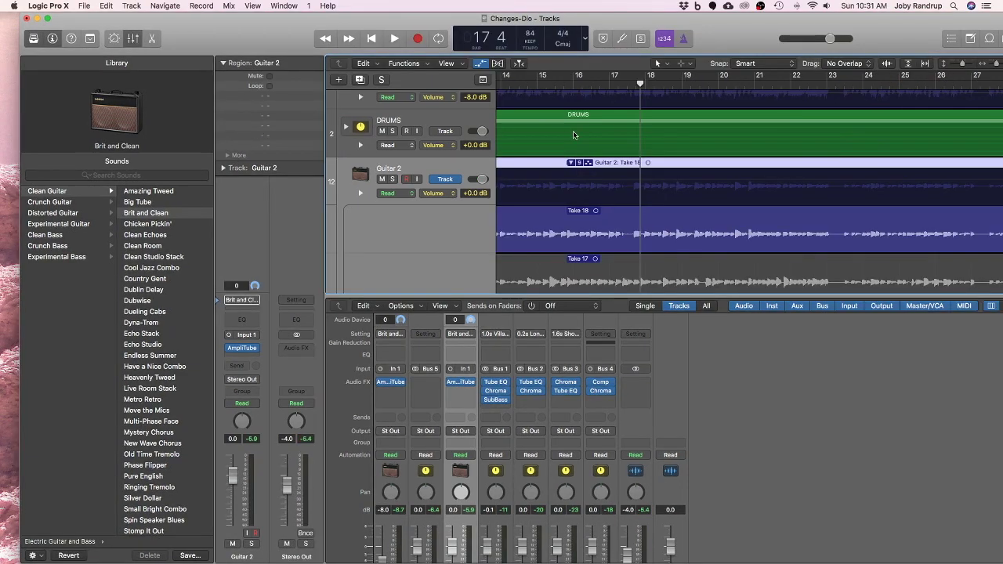
Step: Move the playhead back to bar 14 on Guitar 2's take folder
left_click(551, 225)
scroll(552, 225, "down", 8)
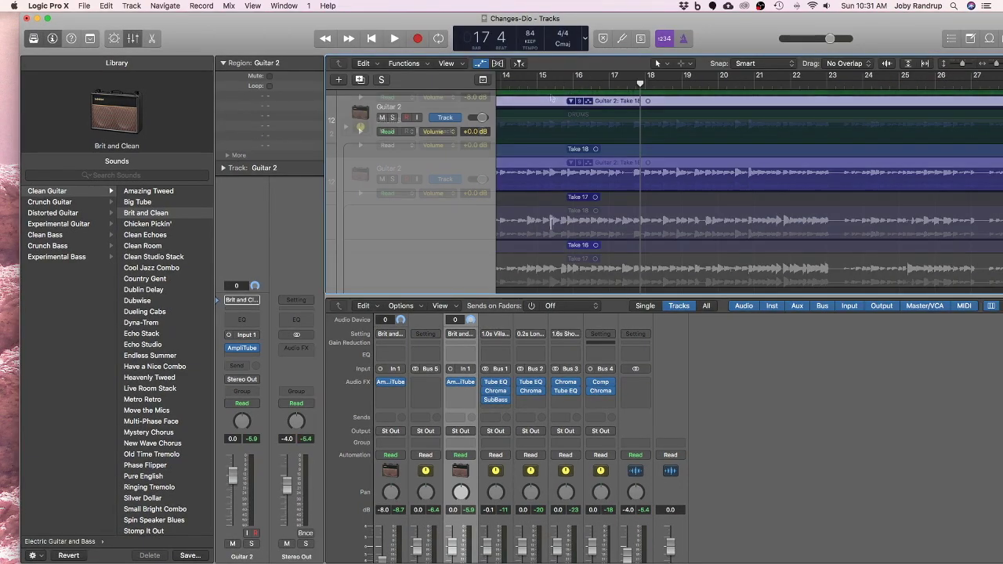
scroll(551, 225, "up", 8)
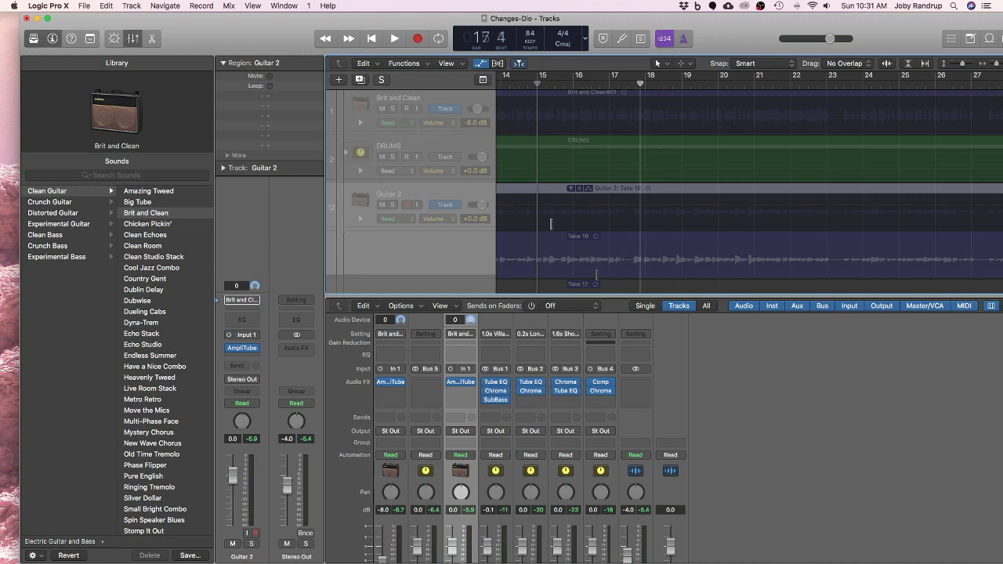
key("comma")
key("comma")
key("comma")
scroll(602, 262, "left", 3)
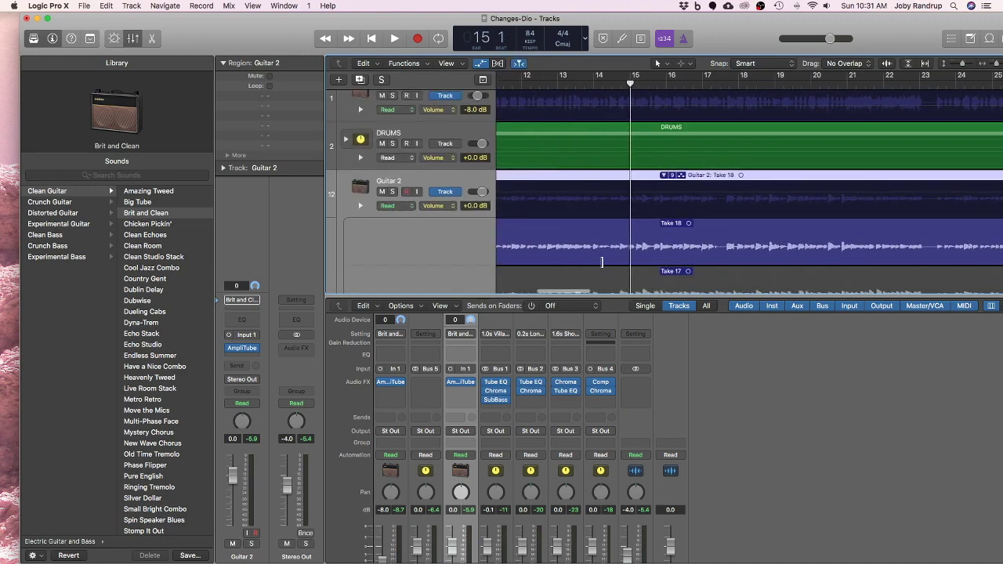
scroll(602, 262, "down", 3)
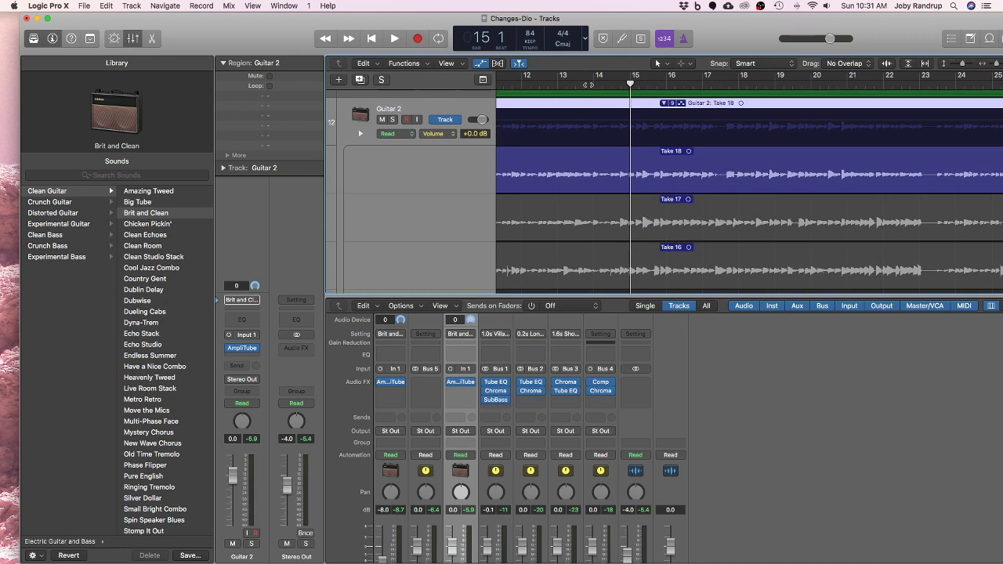
key("comma")
Step: Play from bar 14, jump to bar 17, stop, and zoom in horizontally there
scroll(606, 245, "down", 1)
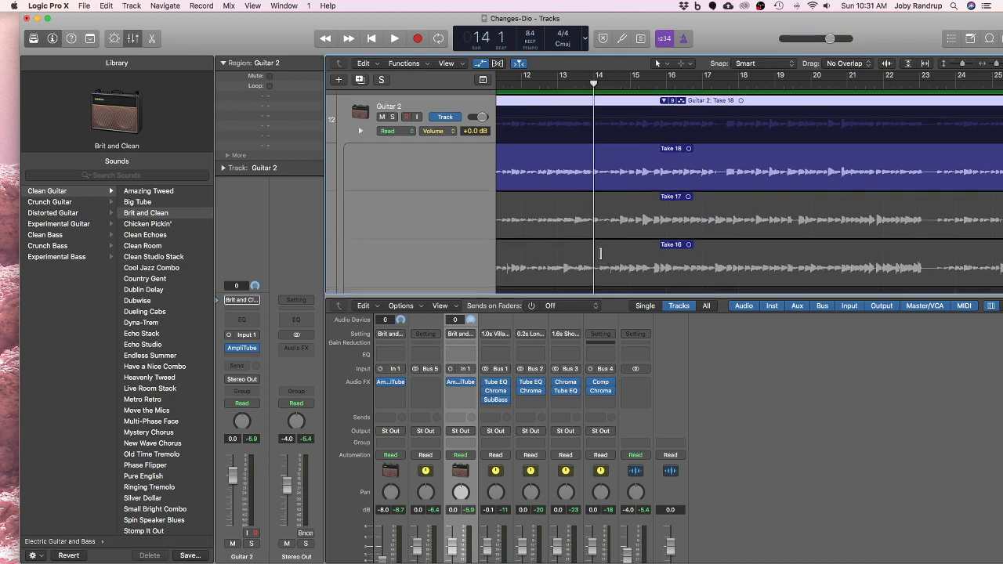
scroll(600, 254, "right", 2)
key("space")
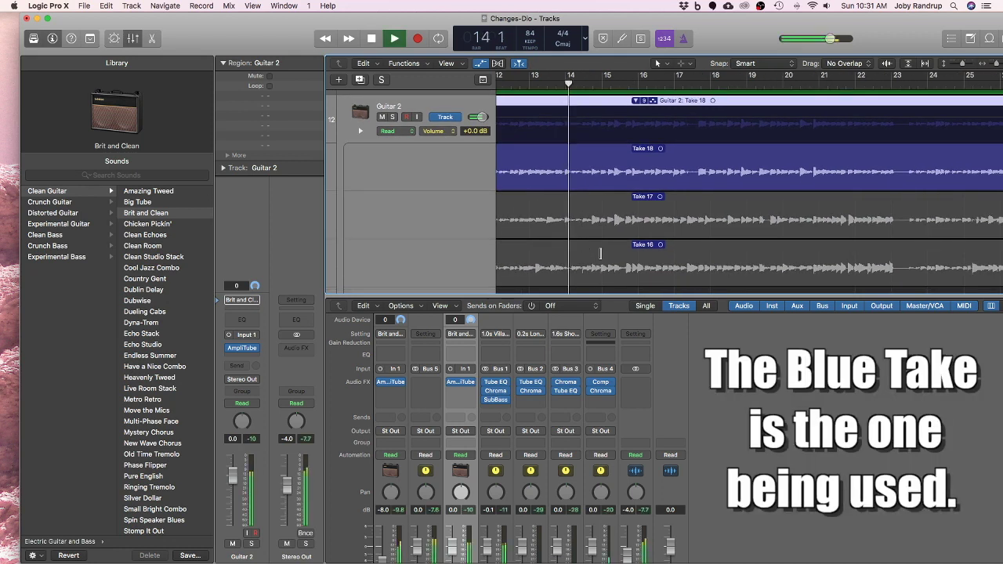
key("period")
key("period")
key("period")
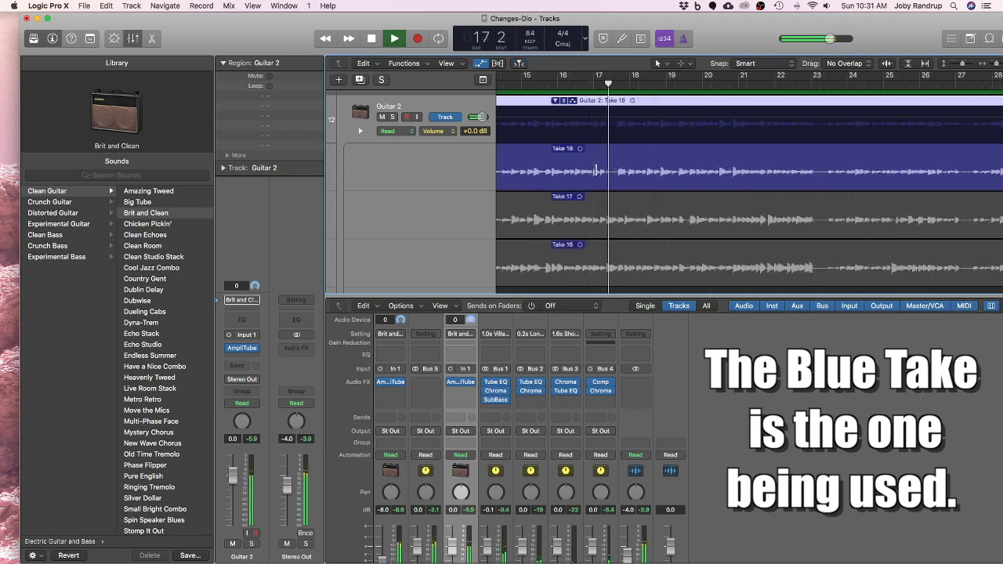
key("space")
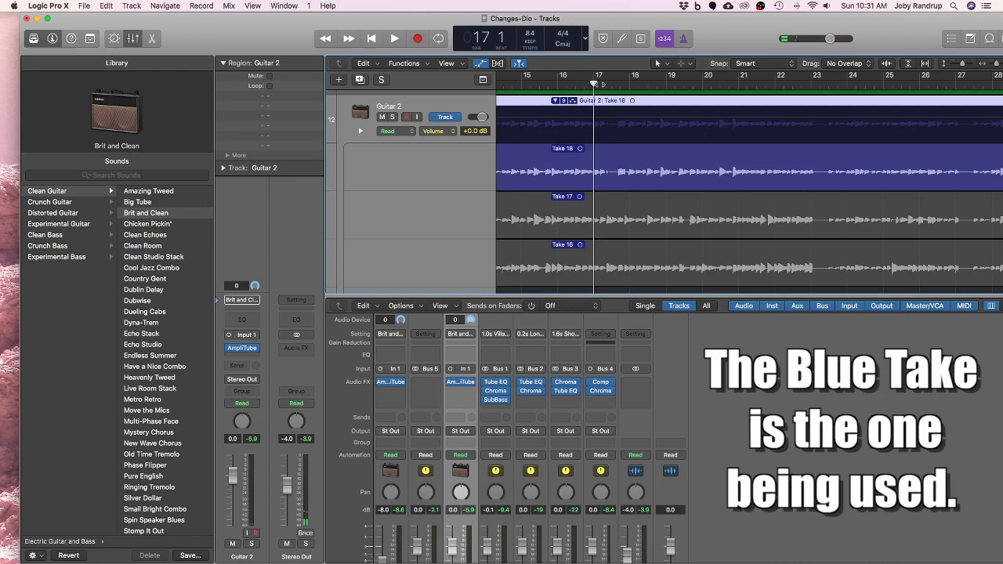
key("super+Right")
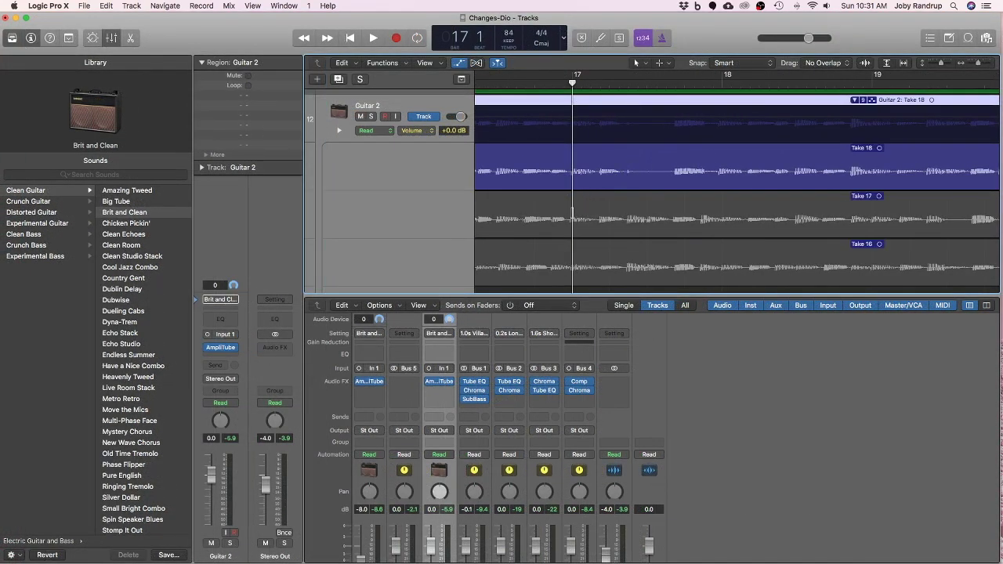
Step: Swipe a short stretch of Take 17 after bar 17 into the comp and play it back
left_click_drag(570, 217, 671, 219)
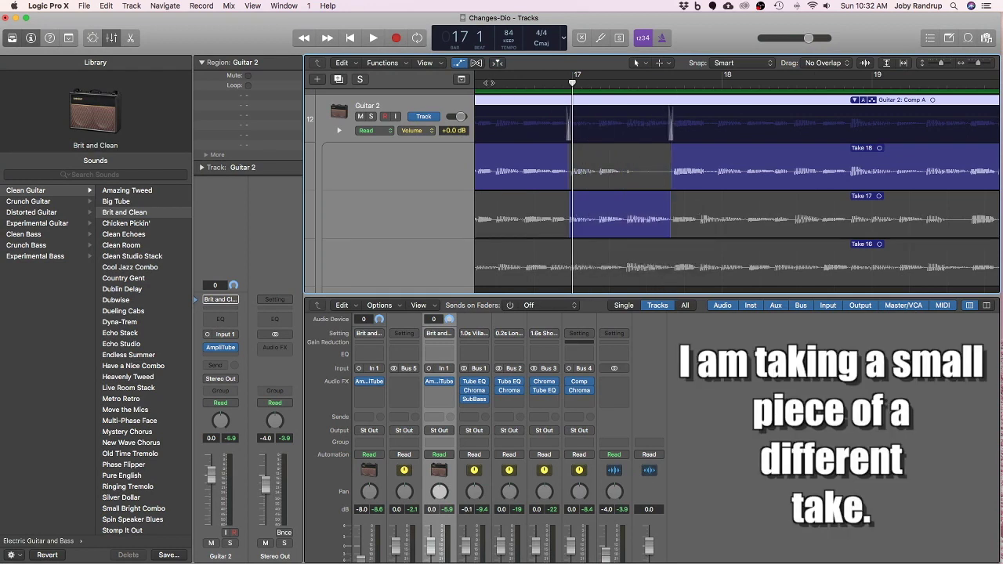
key("space")
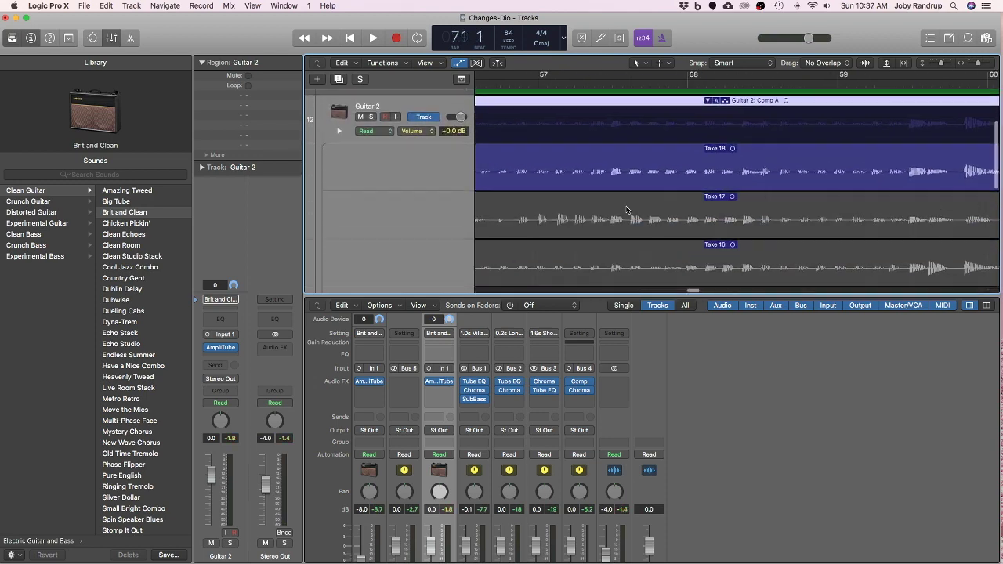
Step: Zoom out to scan Comp A across the song, then collapse Guitar 2's take folder
scroll(627, 210, "left", 15)
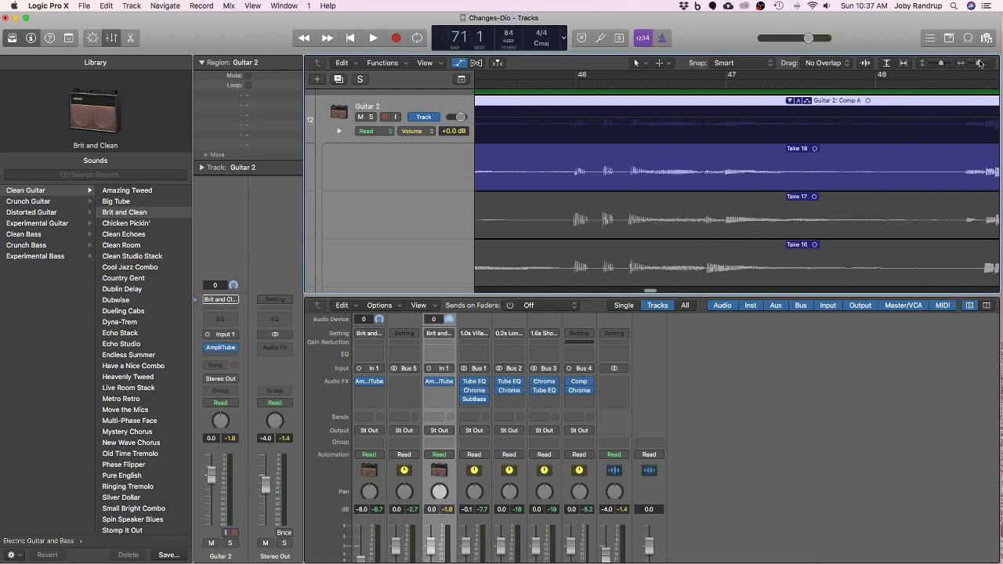
left_click_drag(980, 63, 970, 69)
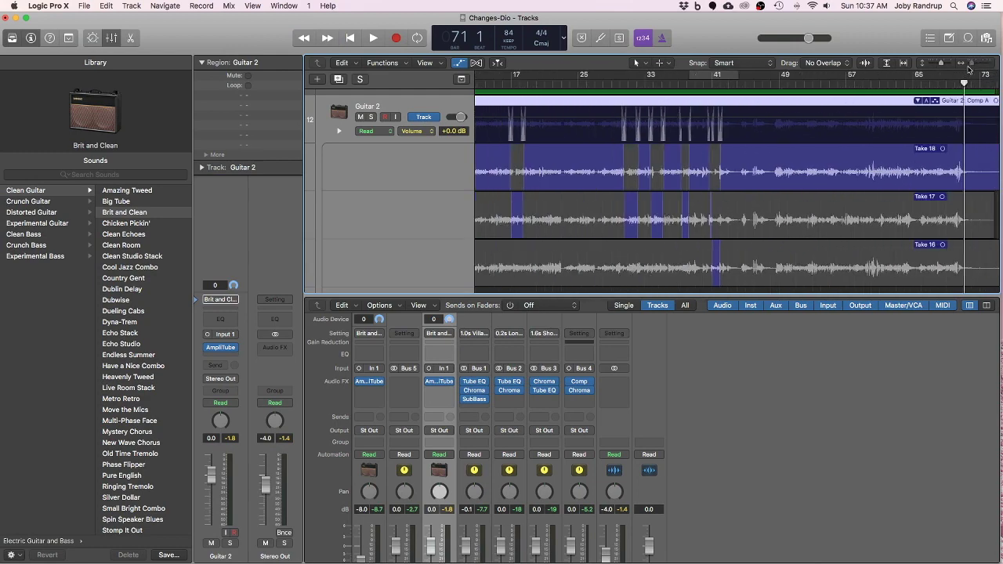
scroll(738, 243, "left", 10)
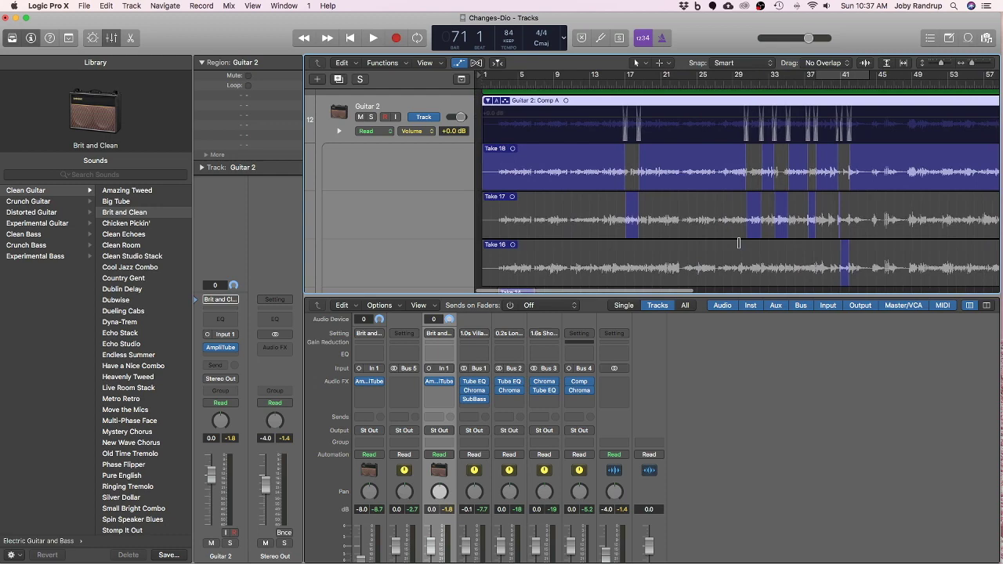
scroll(739, 243, "right", 5)
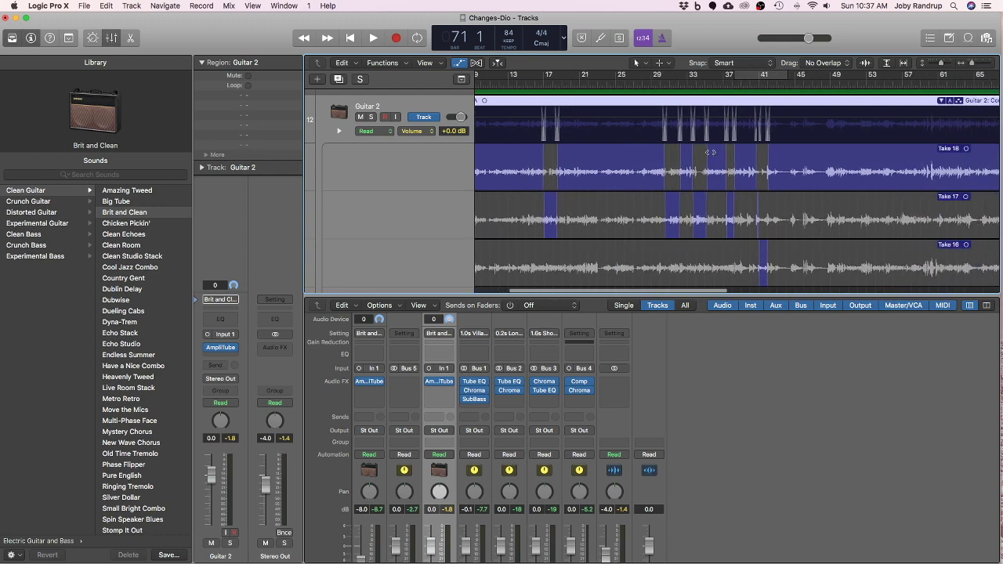
scroll(643, 154, "up", 3)
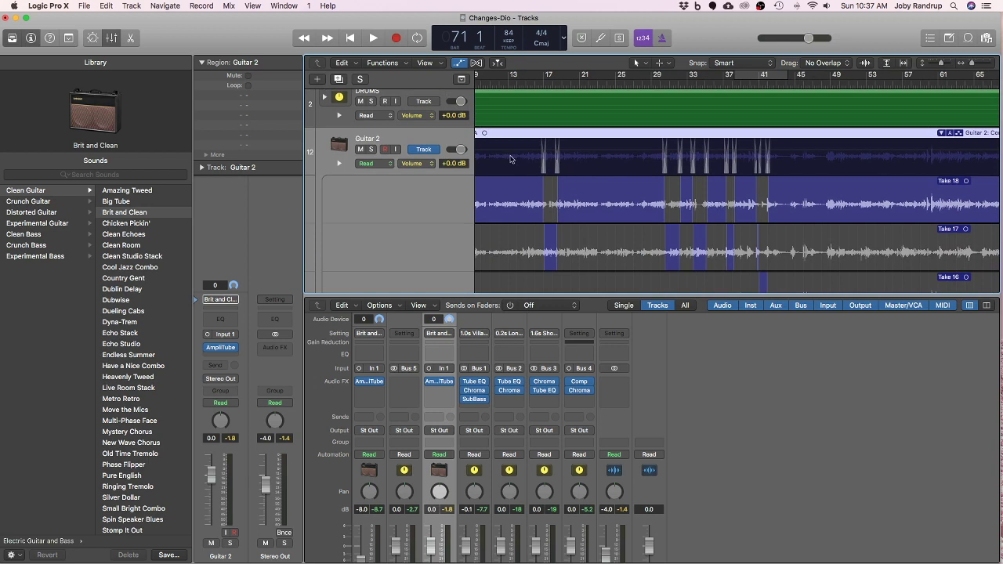
left_click(942, 135)
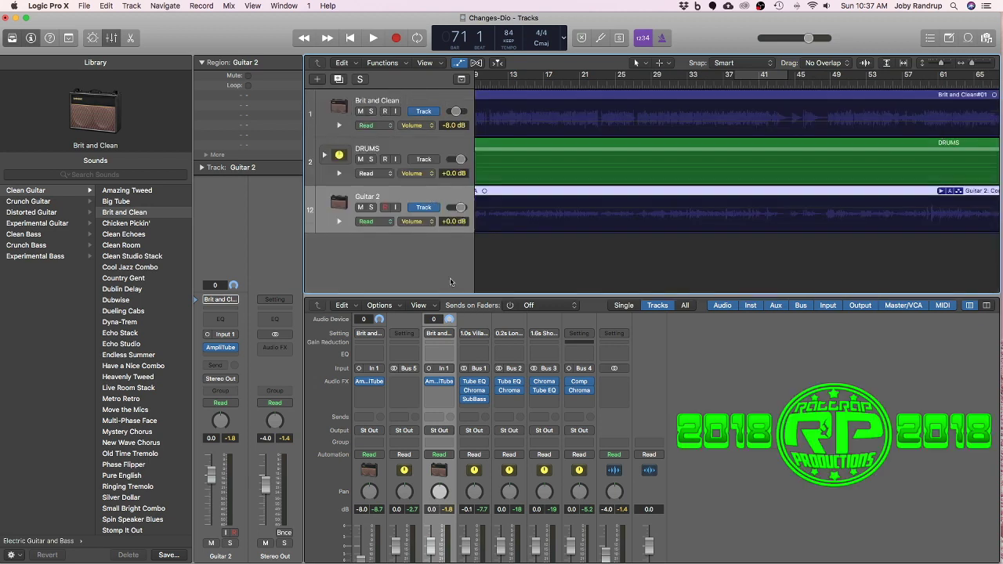
scroll(443, 470, "down", 5)
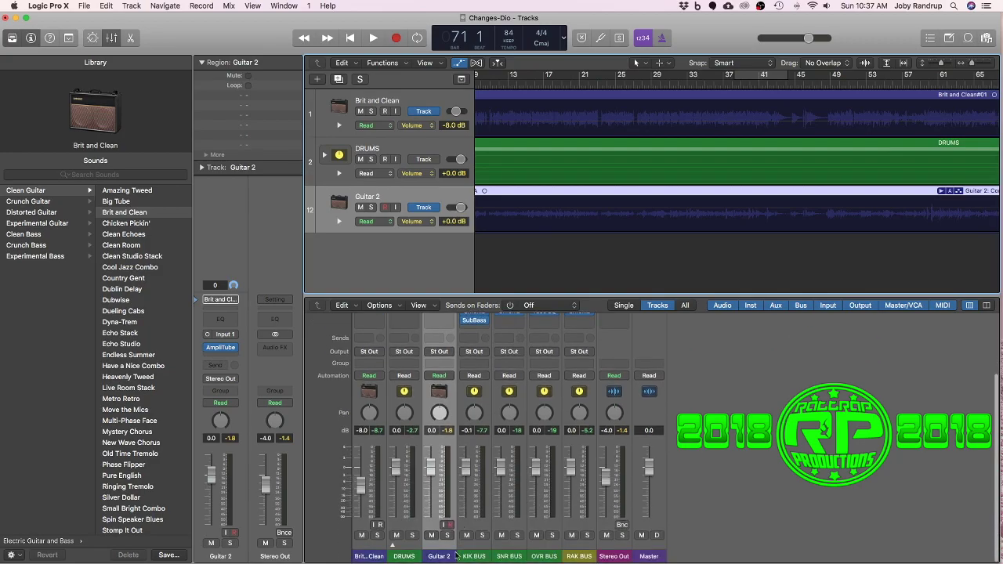